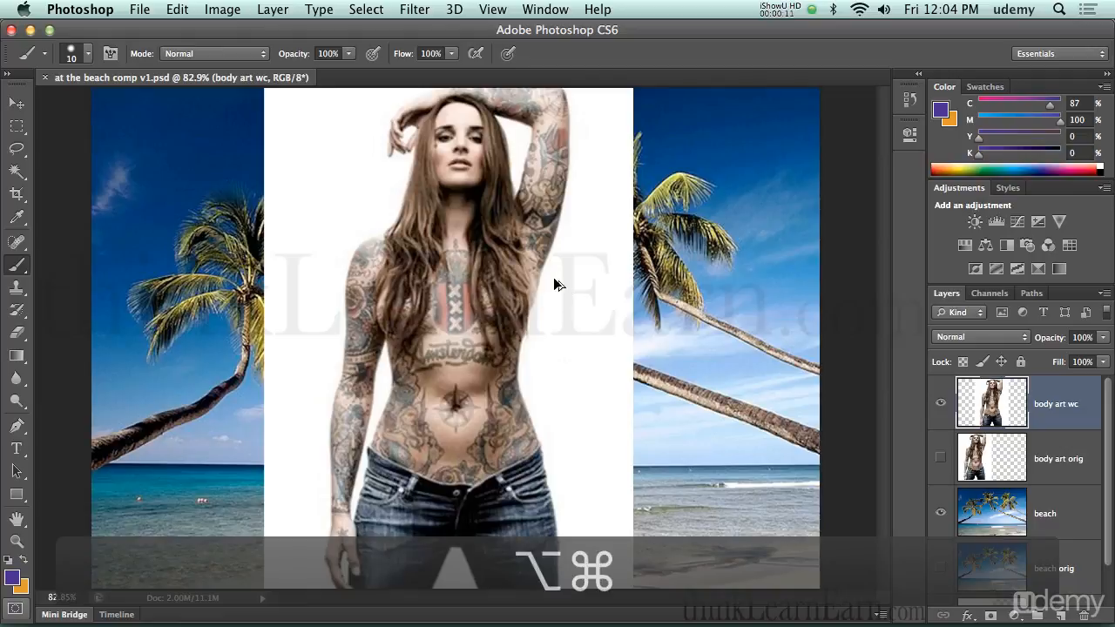
- Load the full body channel as a selection on the body art wc layer, try deleting the selected figure, and undo the deletion
key("alt+super+6")
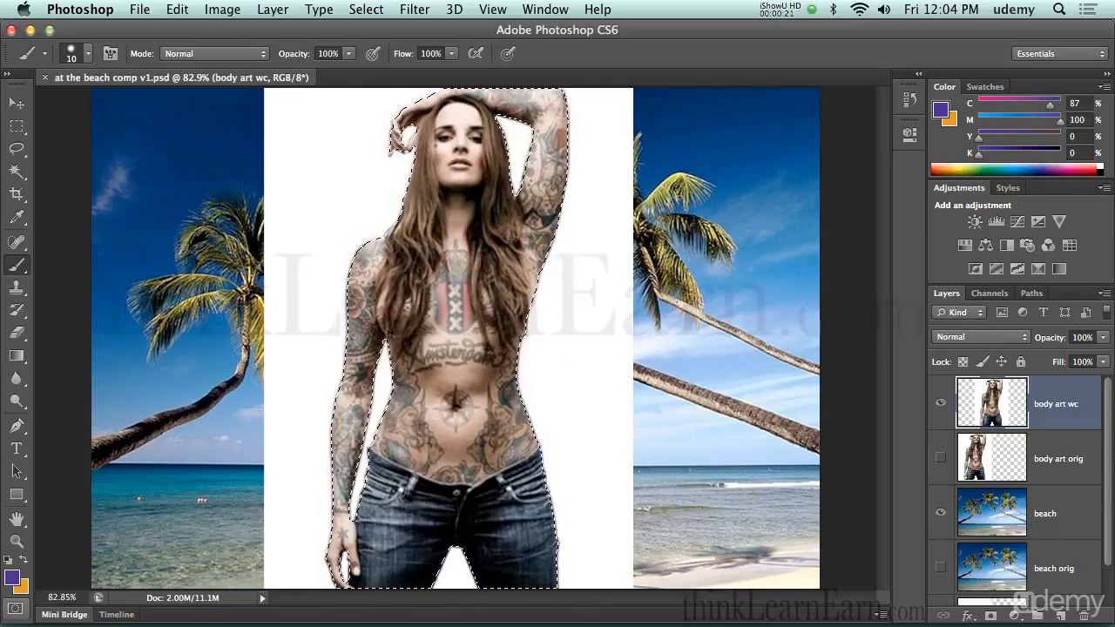
key("BackSpace")
key("super+z")
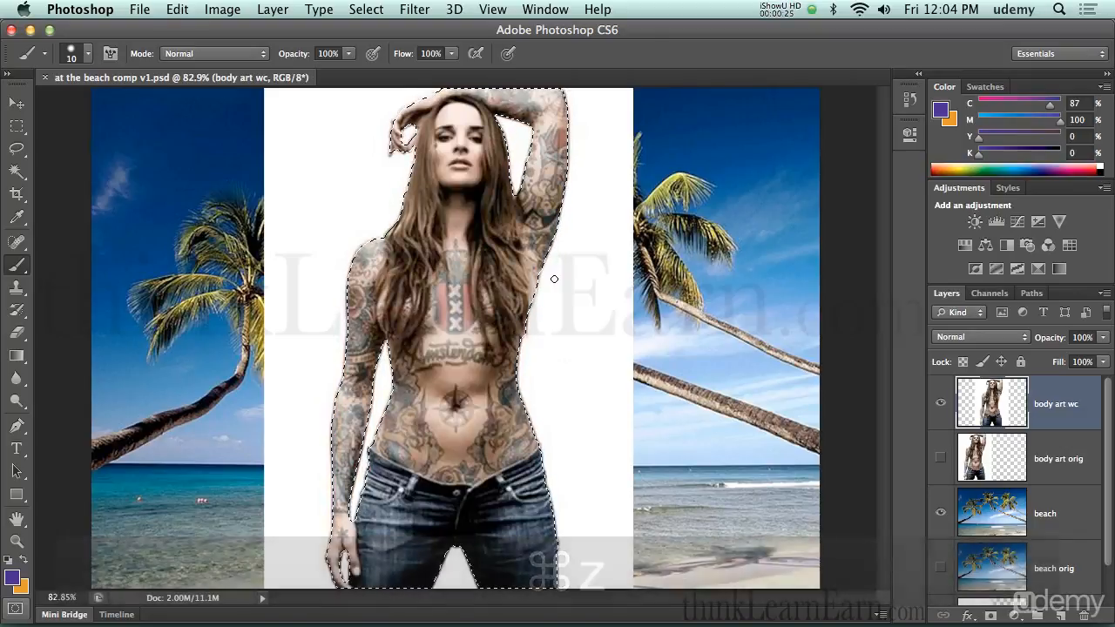
- Toggle the visibility of the selection edges around the figure
key("super")
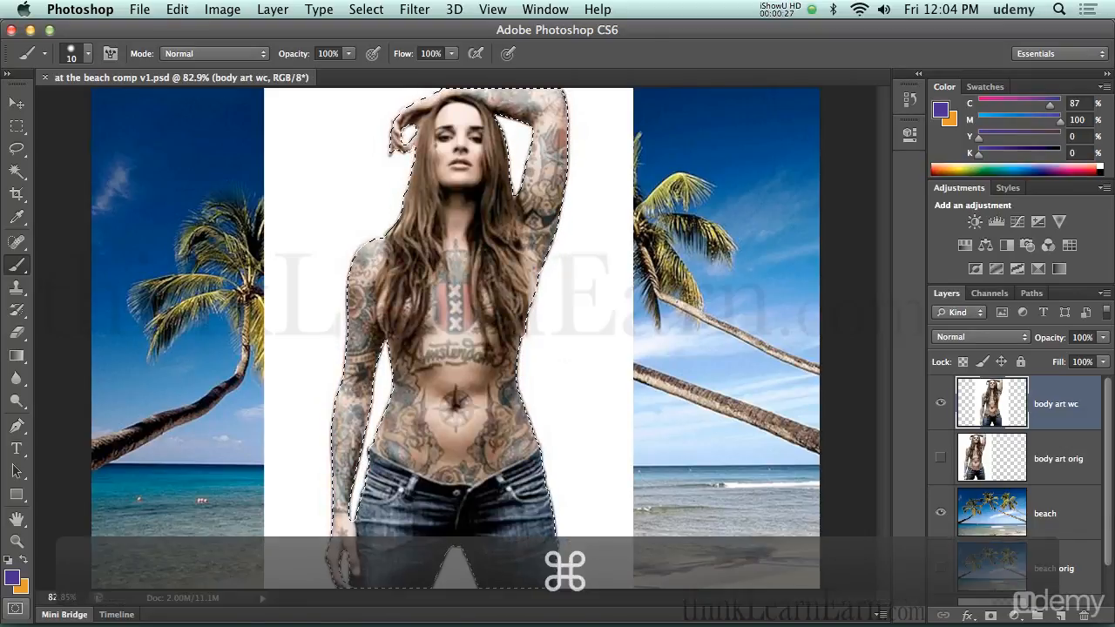
key("super+h")
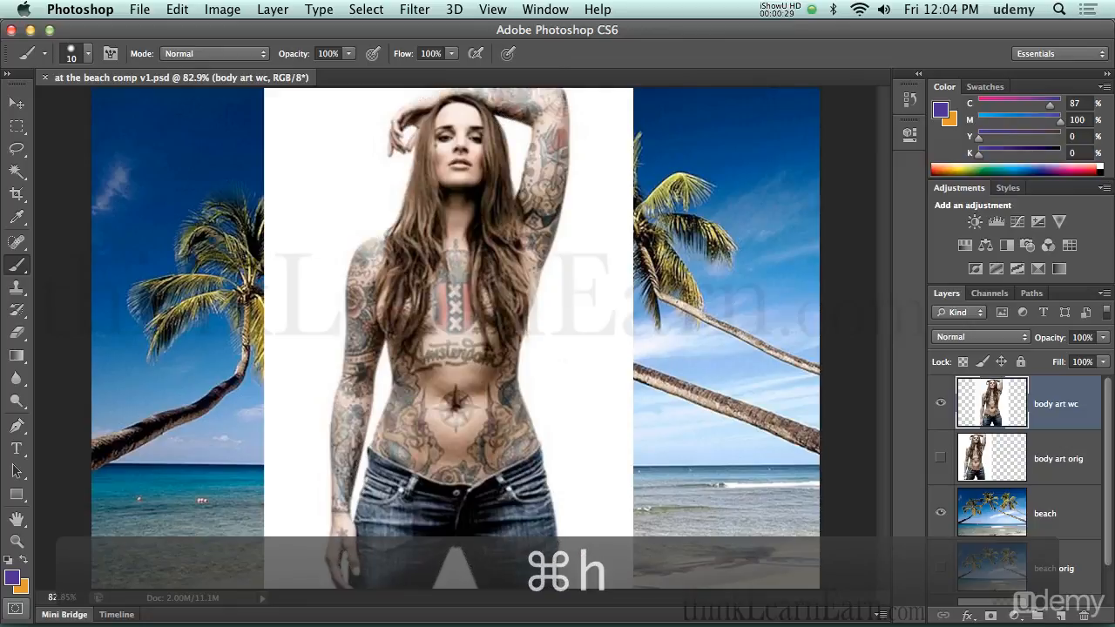
key("super+h")
key("super+h")
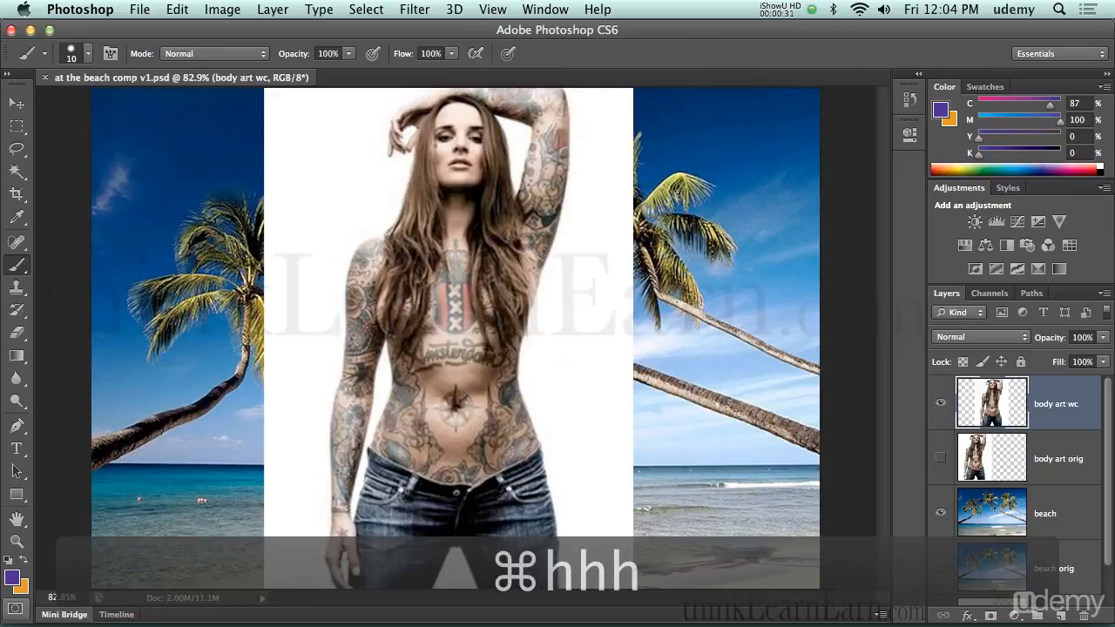
- Delete the white background around the figure on the body art wc layer using the inverse selection, and save the deselected document
left_click(366, 9)
left_click(379, 76)
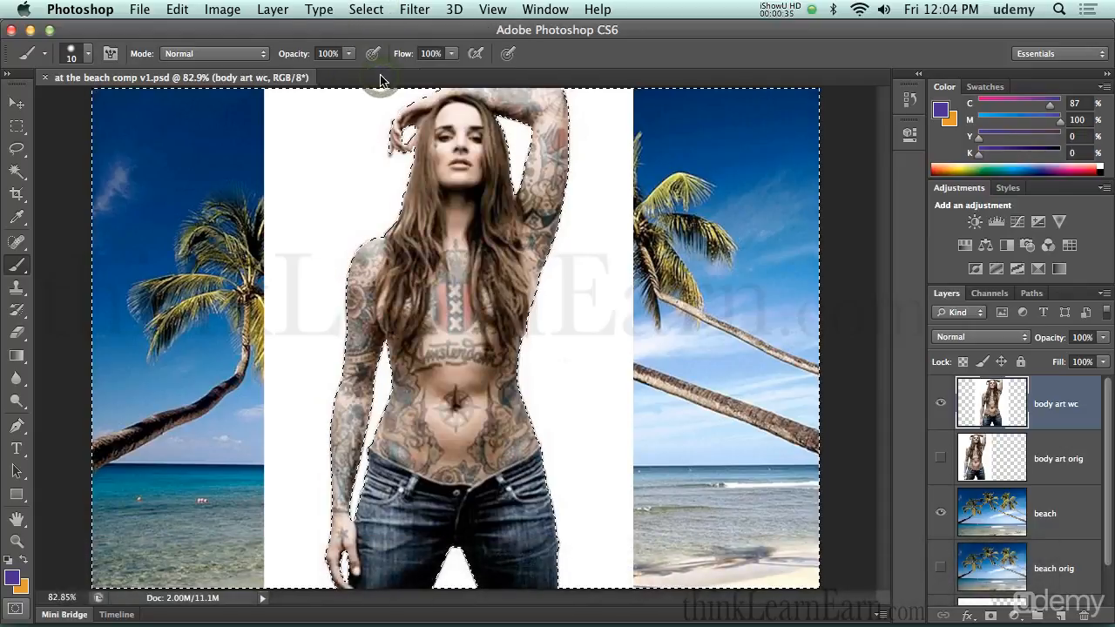
key("BackSpace")
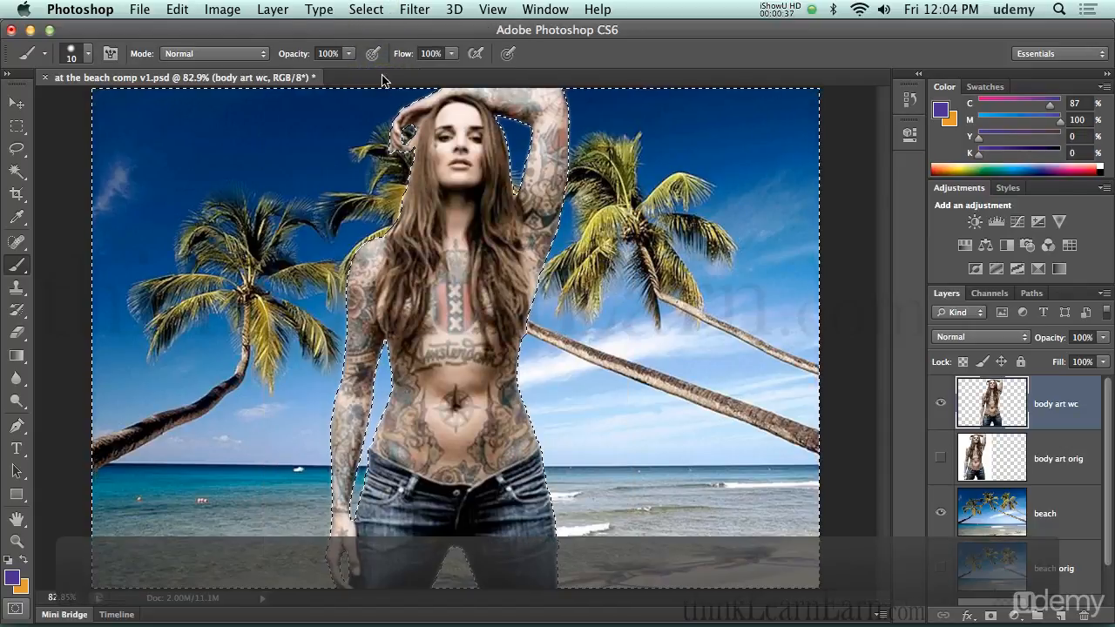
key("super+d")
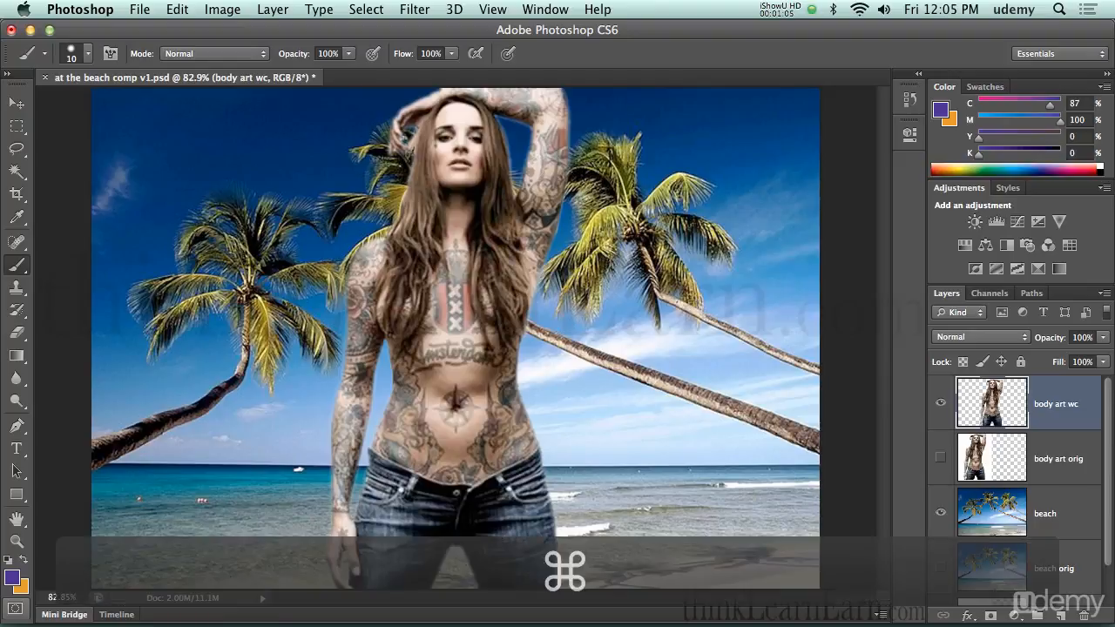
key("super+minus")
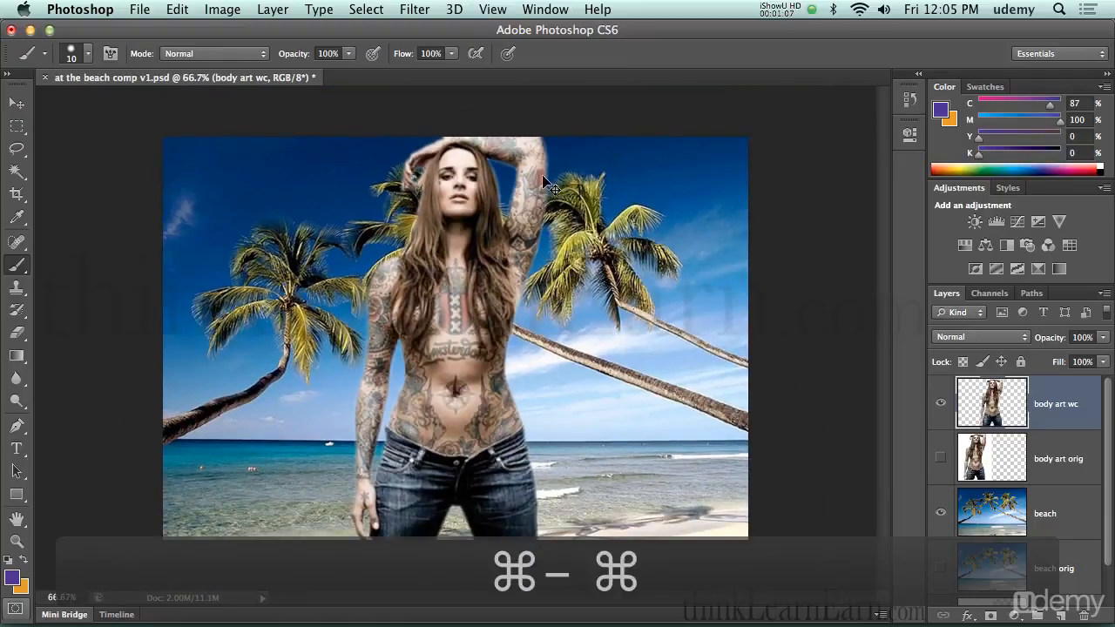
key("super+s")
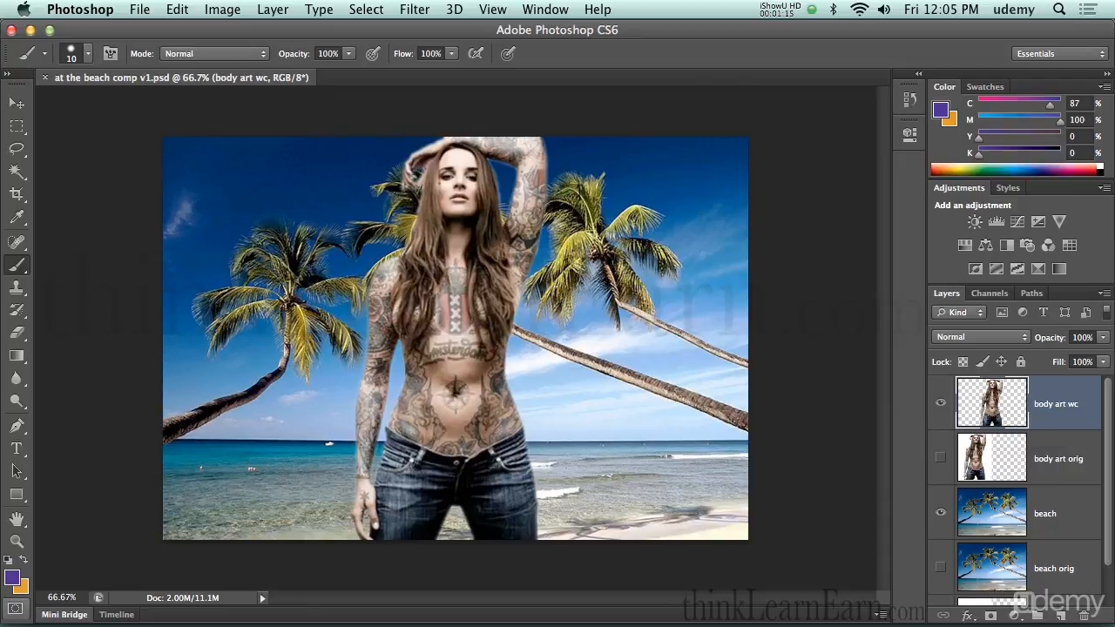
- View the saved channels, and load the opaque pixels of the body art wc layer as a selection
left_click(991, 292)
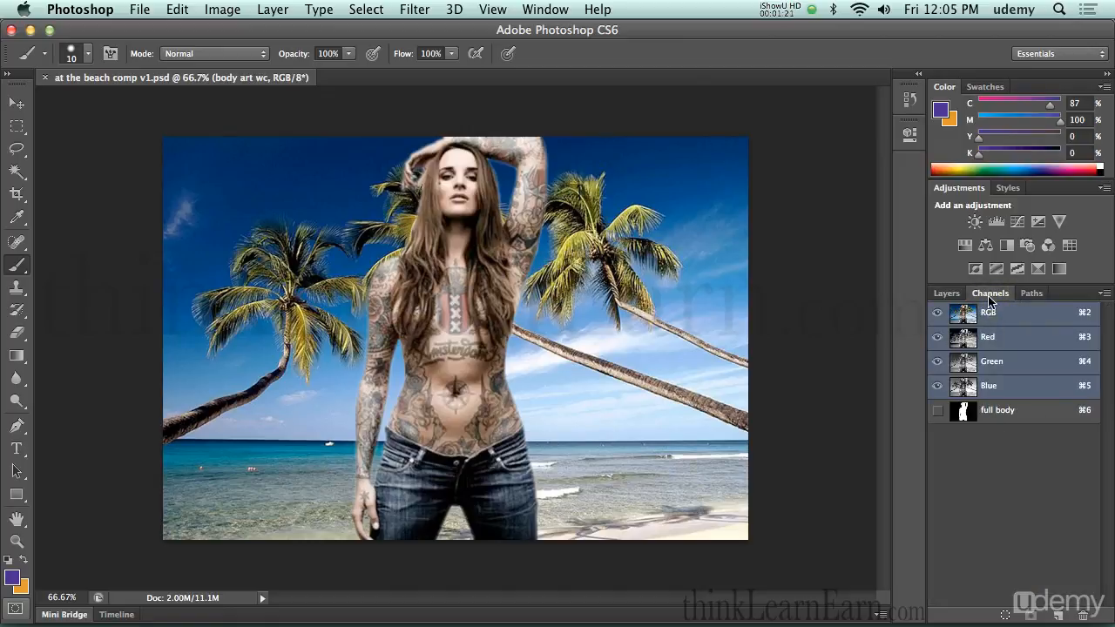
left_click(948, 294)
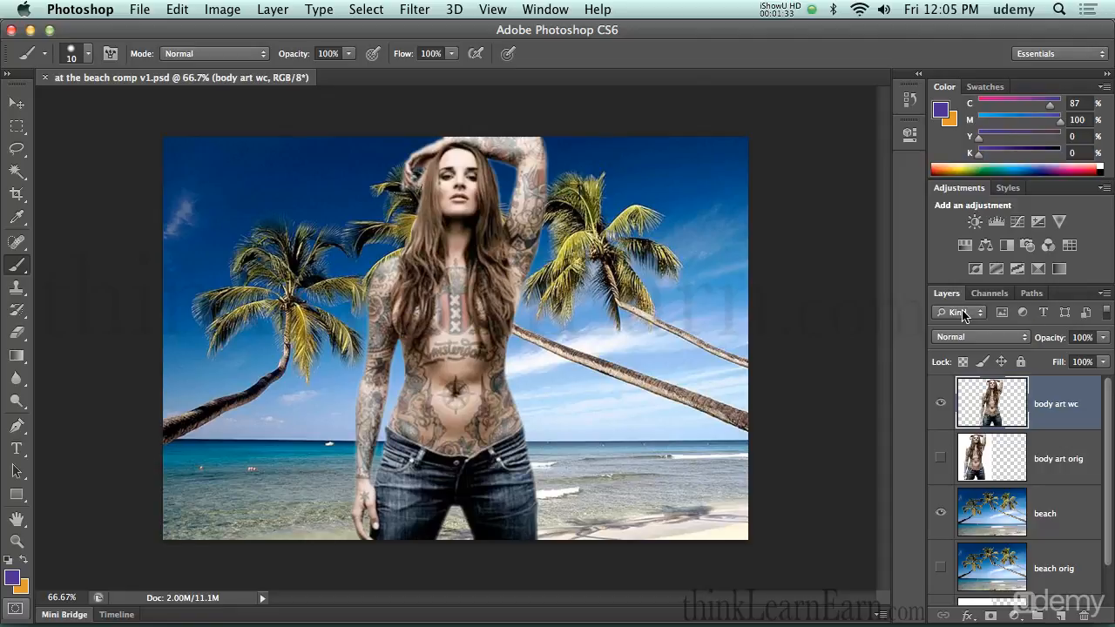
key("super")
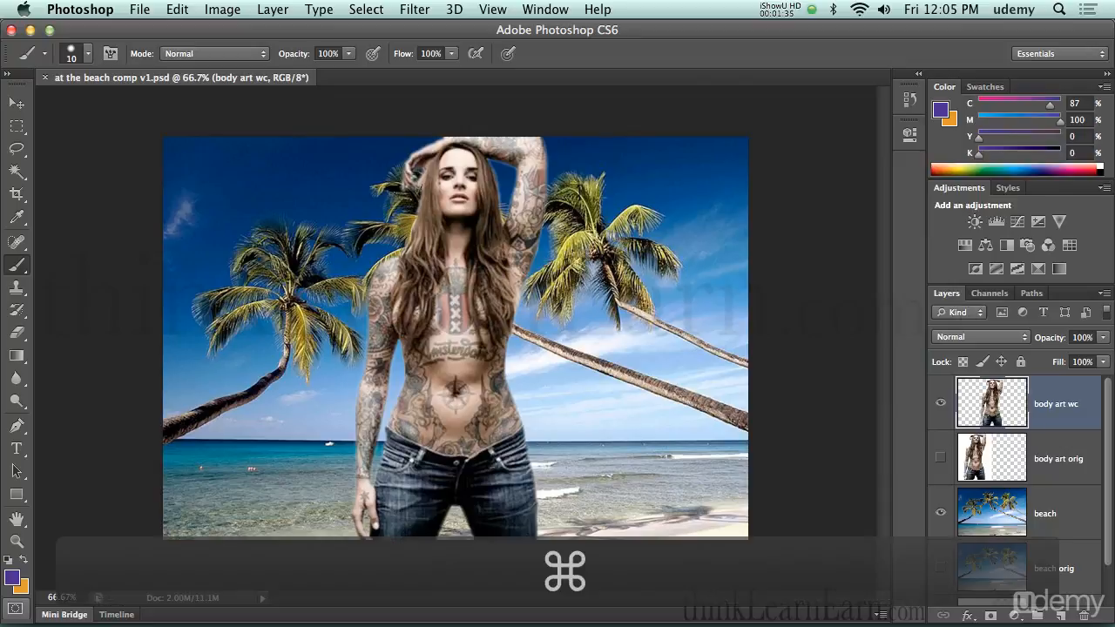
left_click(995, 408, "super")
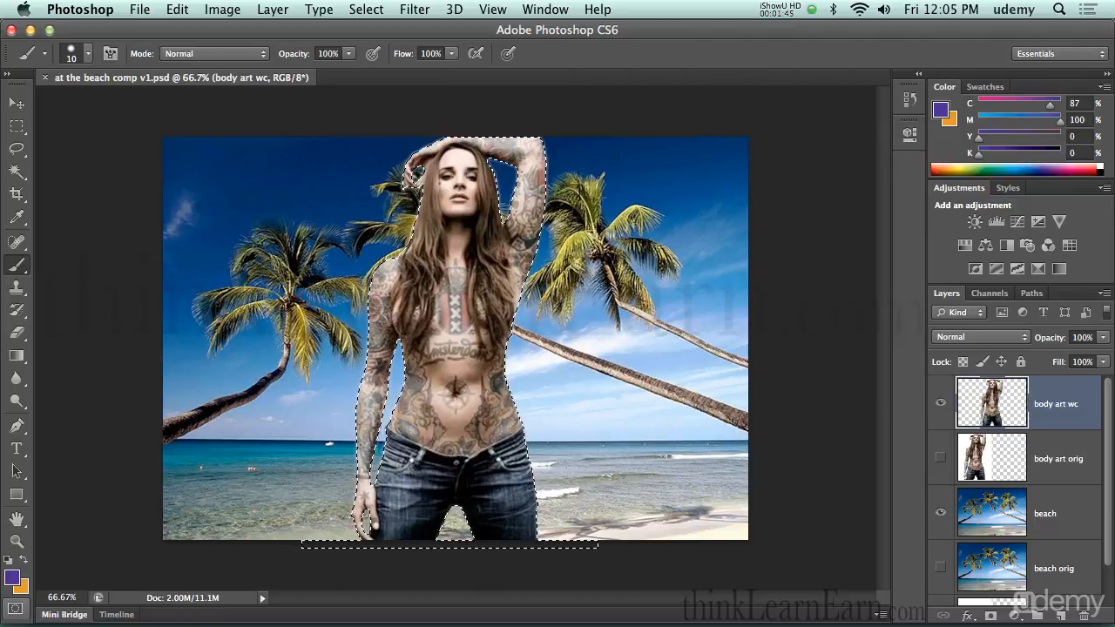
- Try subtracting a rectangular area from the stray selection strip below the canvas, and undo the subtraction
key("m")
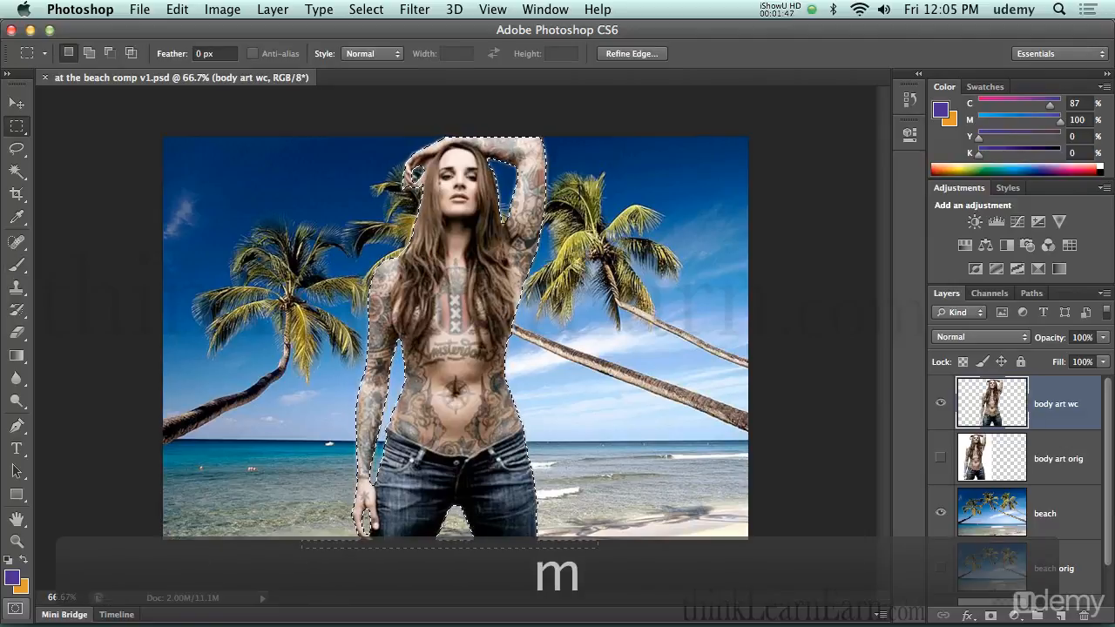
key("alt")
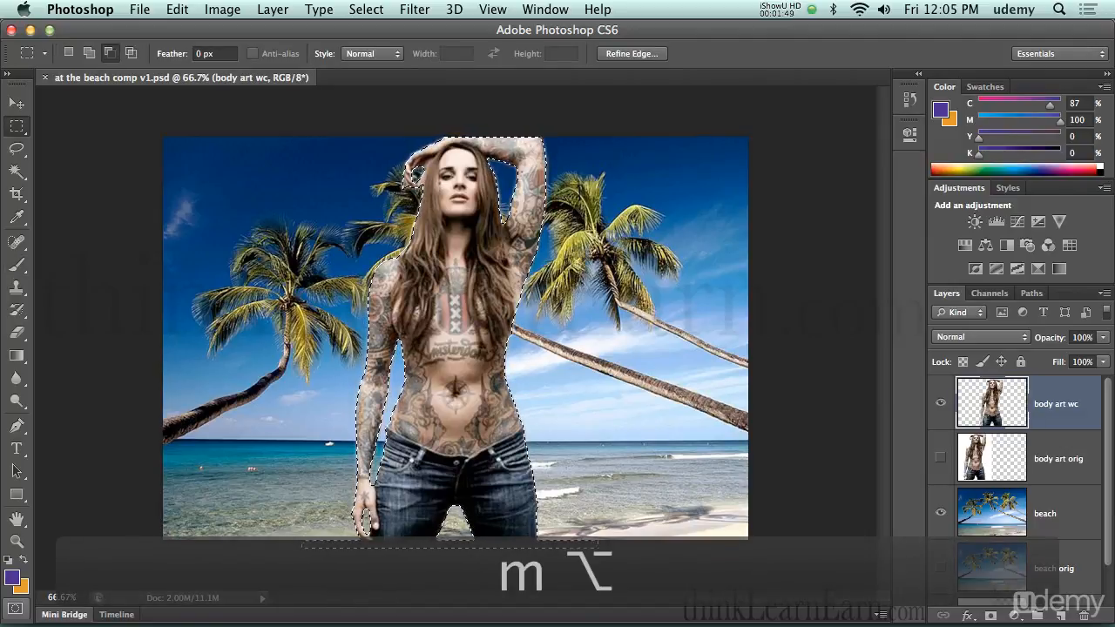
left_click_drag(561, 548, 600, 556)
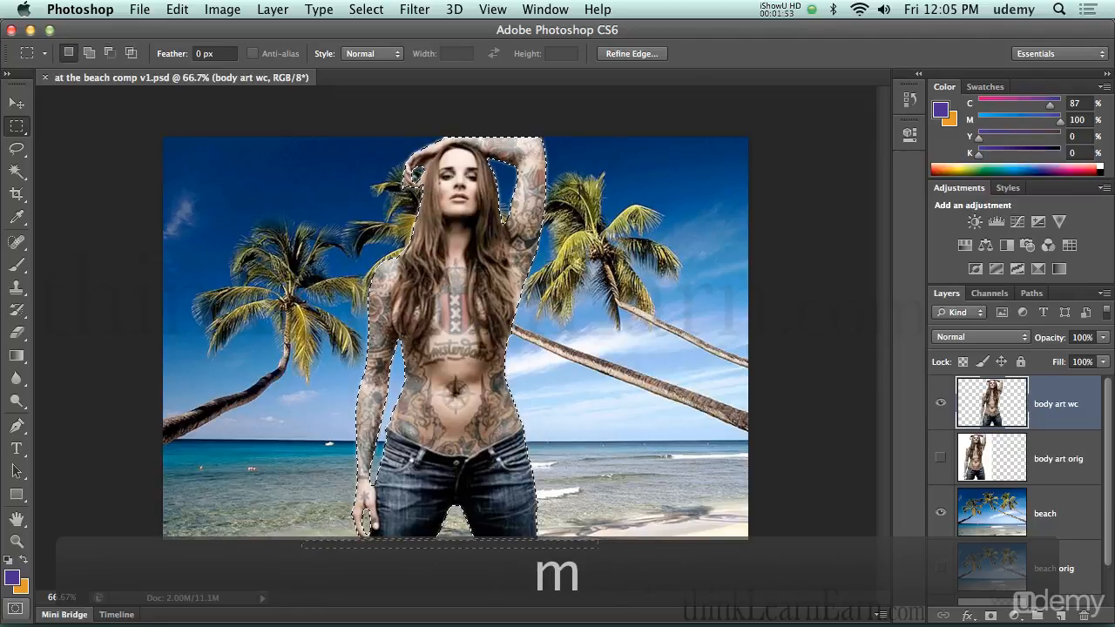
key("super+z")
- Try extending the selection with rectangular marquees at the bottom strip, and reload the selection from the body art wc layer
key("shift")
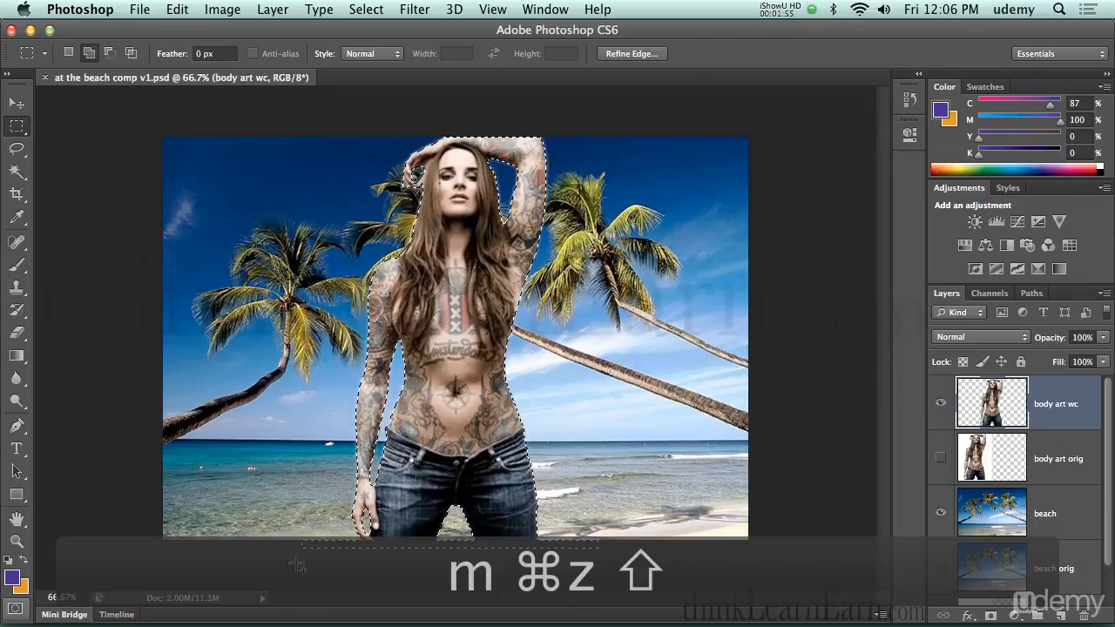
left_click_drag(584, 548, 614, 534)
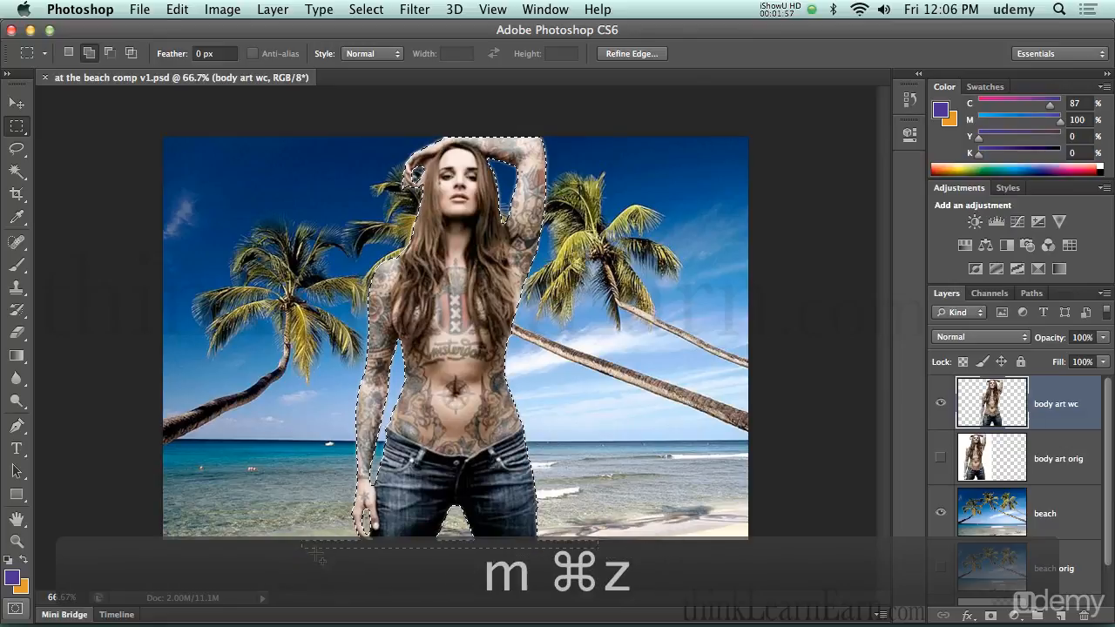
left_click_drag(295, 539, 331, 541)
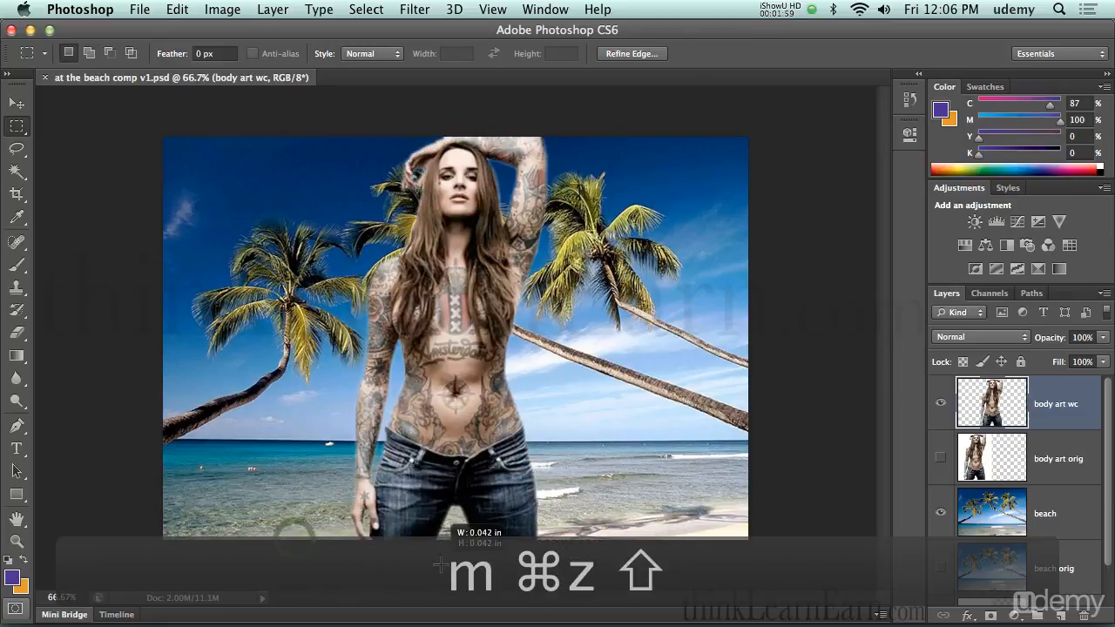
left_click_drag(429, 550, 493, 562)
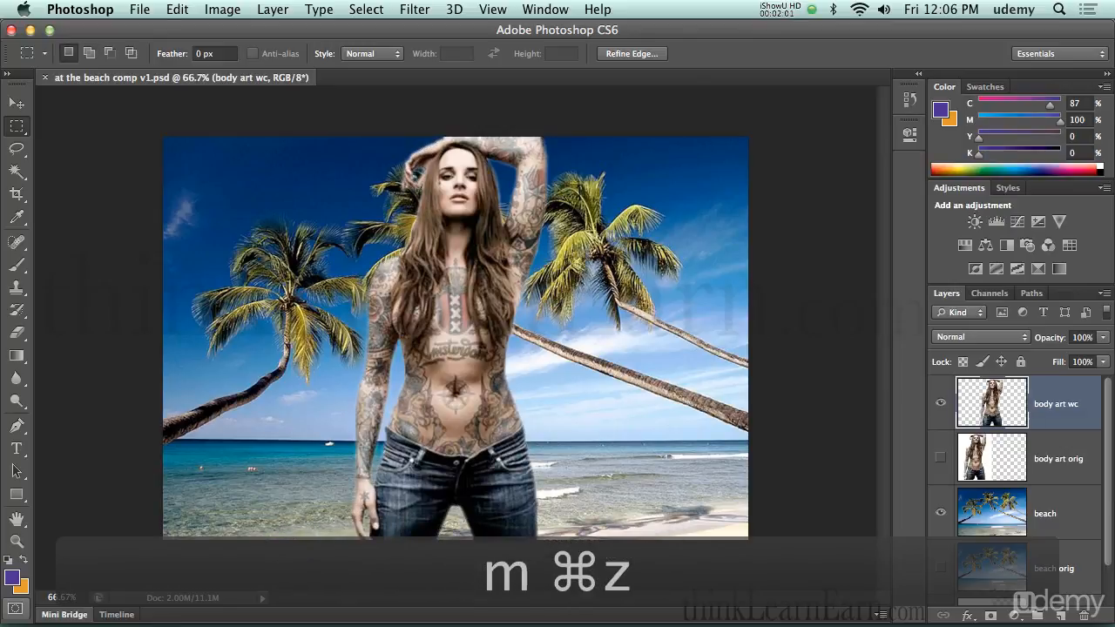
left_click(986, 406, "super")
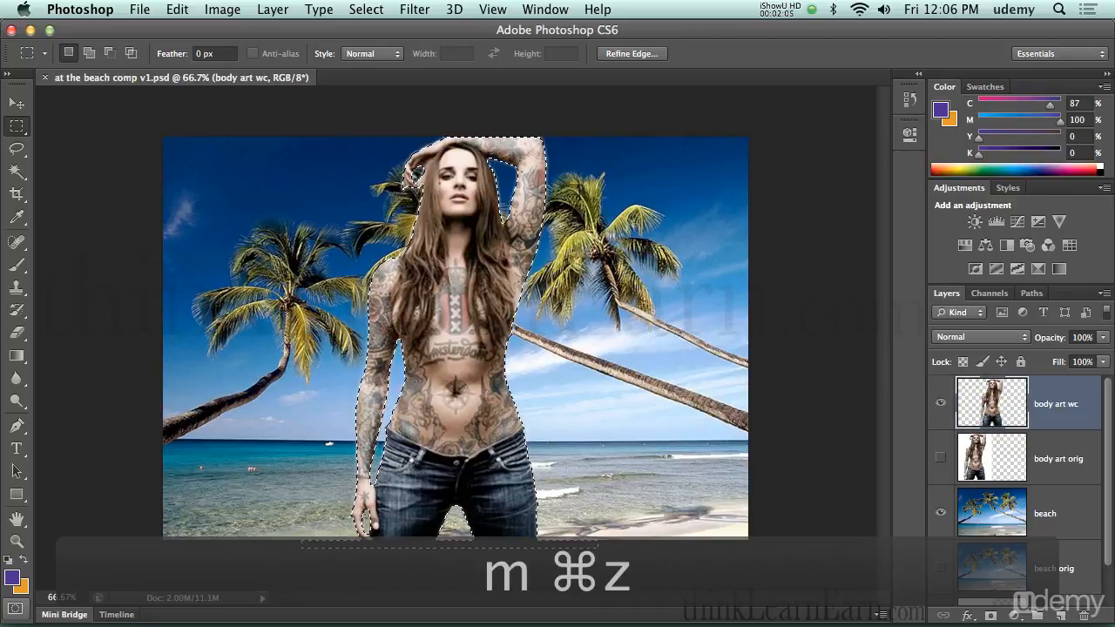
- Try subtracting from and adding to the figure's selection with the Lasso tool, undo both changes, and deselect
key("l")
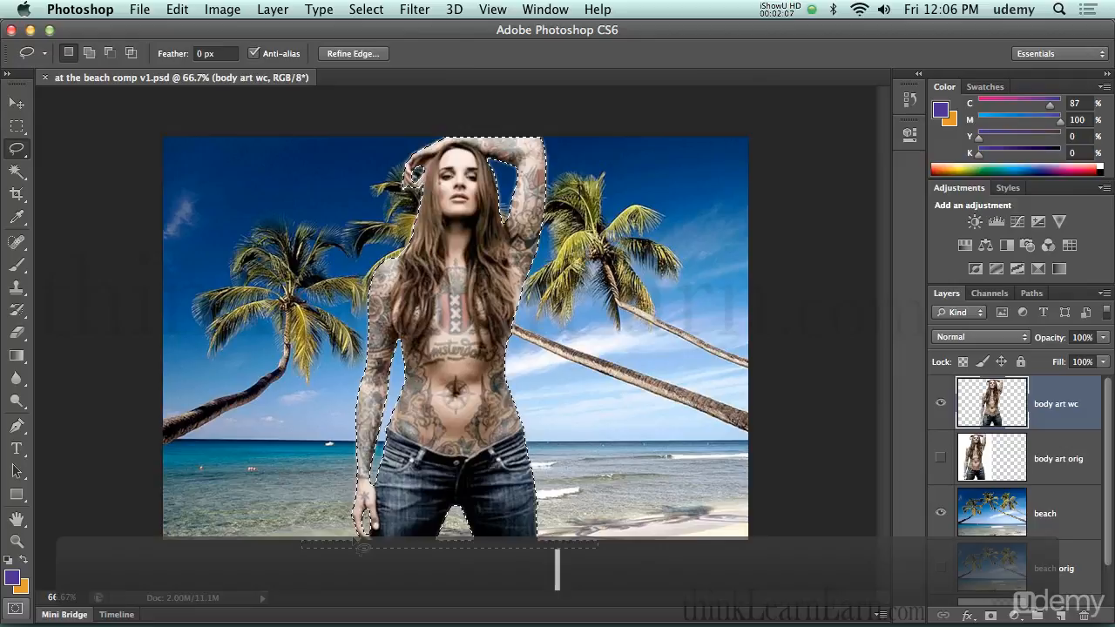
key("alt")
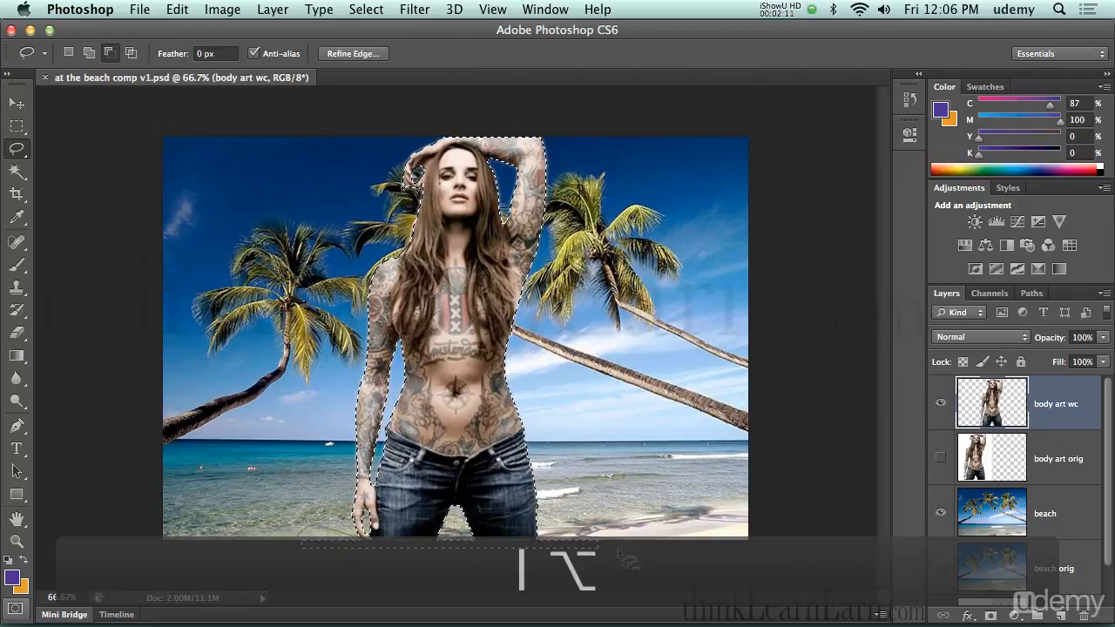
key("super+z")
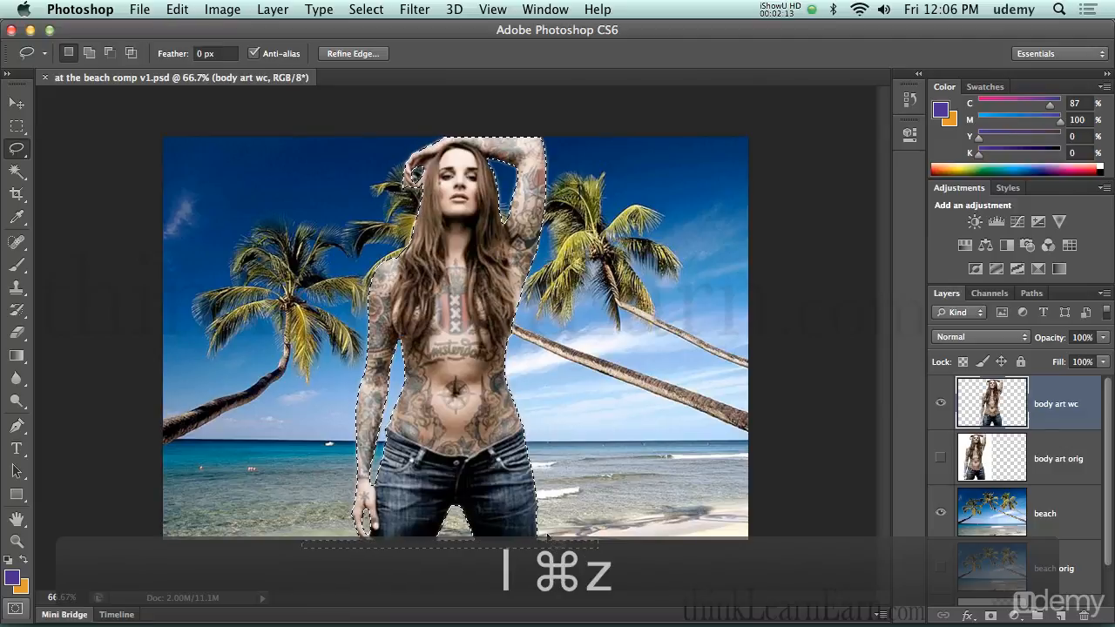
key("shift")
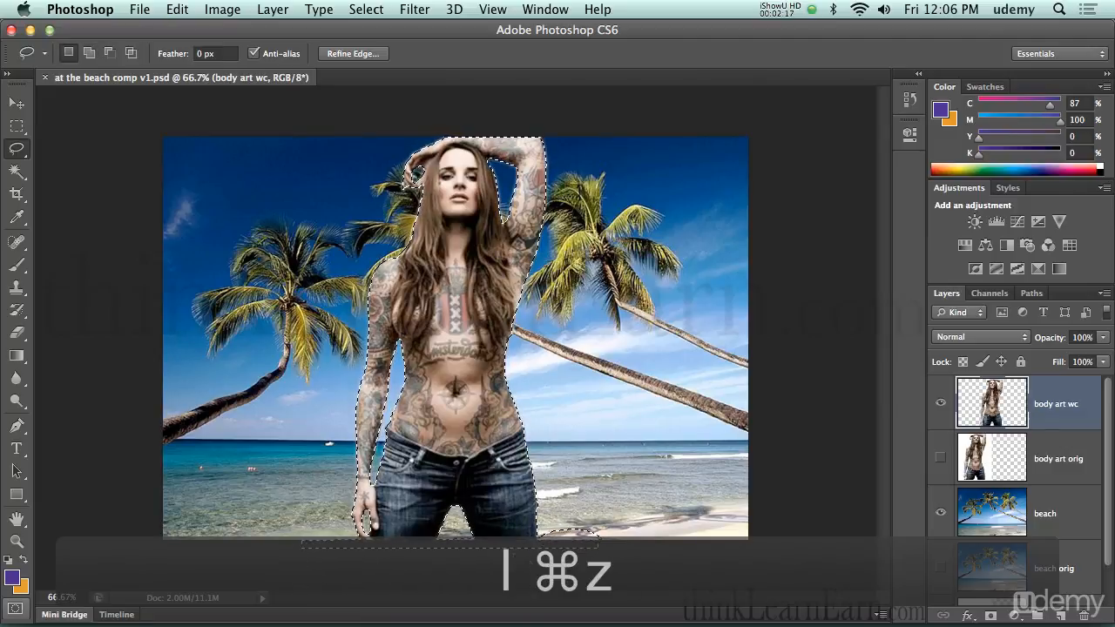
key("super+z")
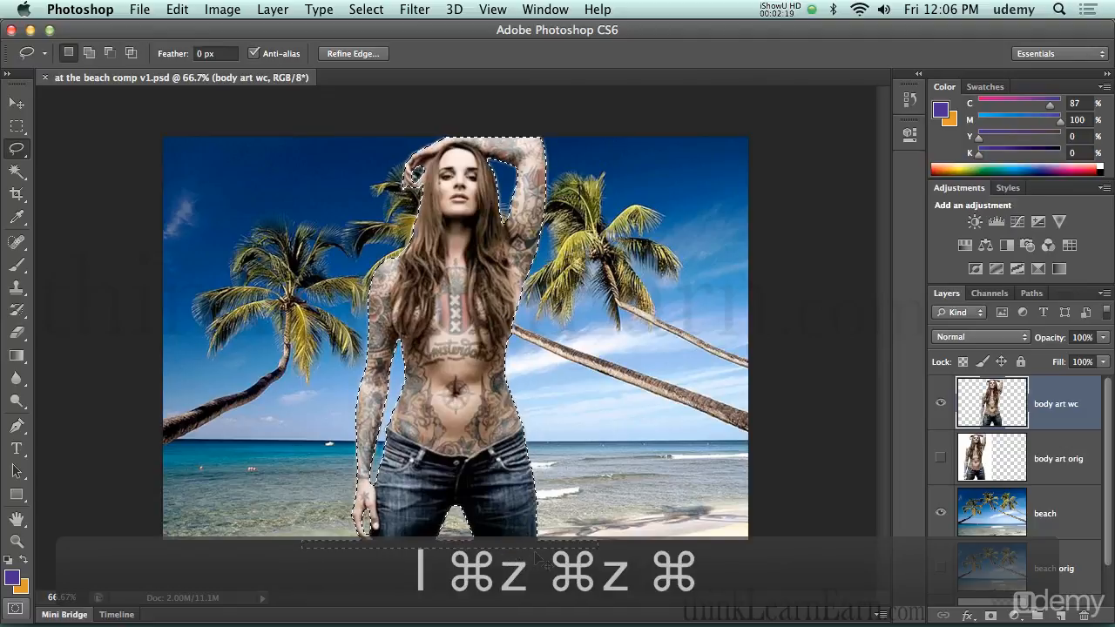
key("super+d")
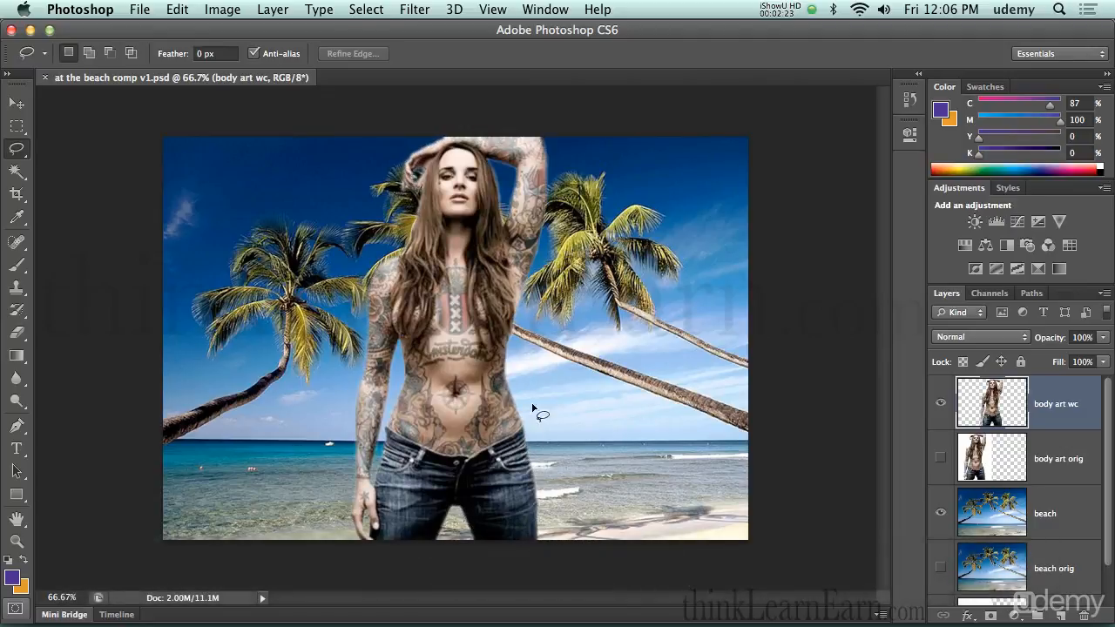
- Draw a freehand lasso selection across the figure's waist and adjoining sky, and subtract part of the area over the waist
mouse_move(531, 371)
left_mouse_down()
mouse_move(554, 440)
mouse_move(478, 411)
mouse_move(528, 367)
mouse_move(536, 439)
left_mouse_up()
key("shift")
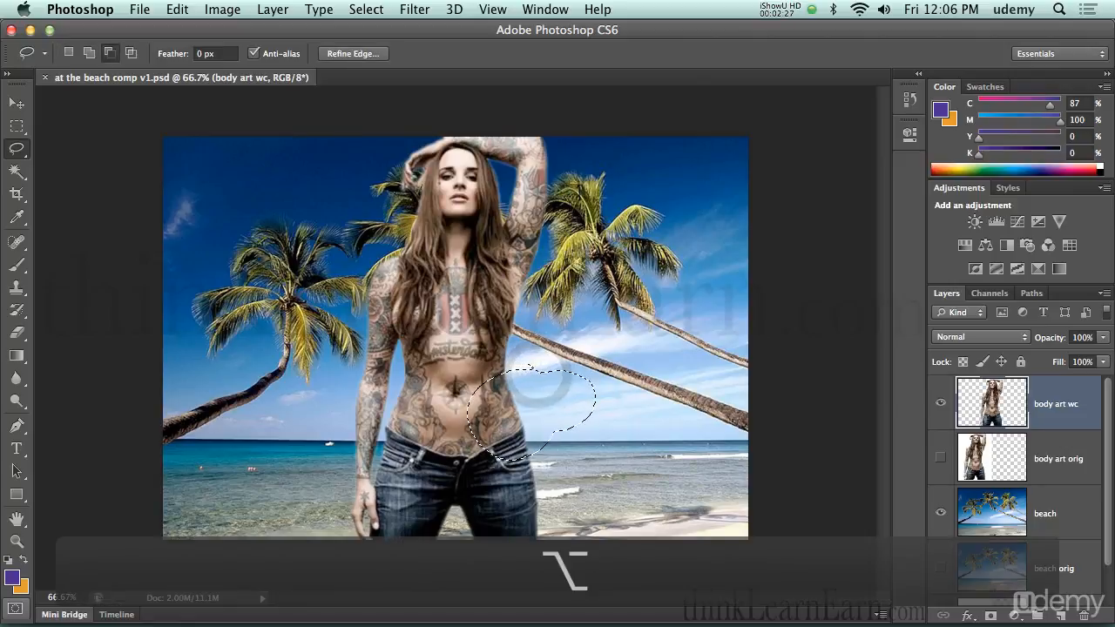
mouse_move(443, 364)
left_mouse_down()
mouse_move(499, 391)
mouse_move(443, 399)
left_mouse_up()
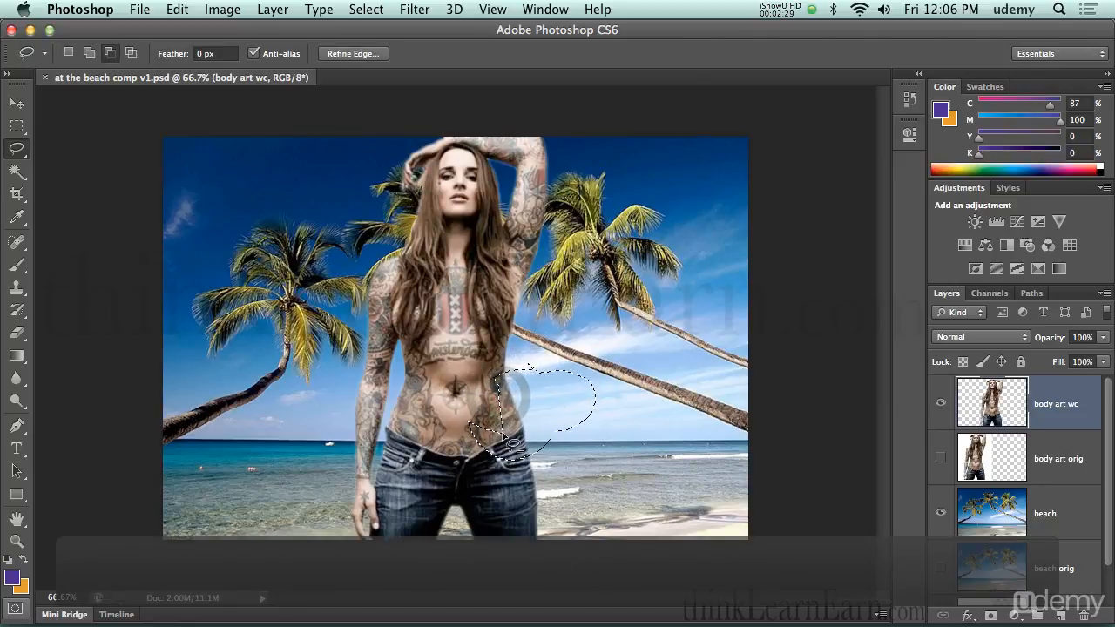
key("alt")
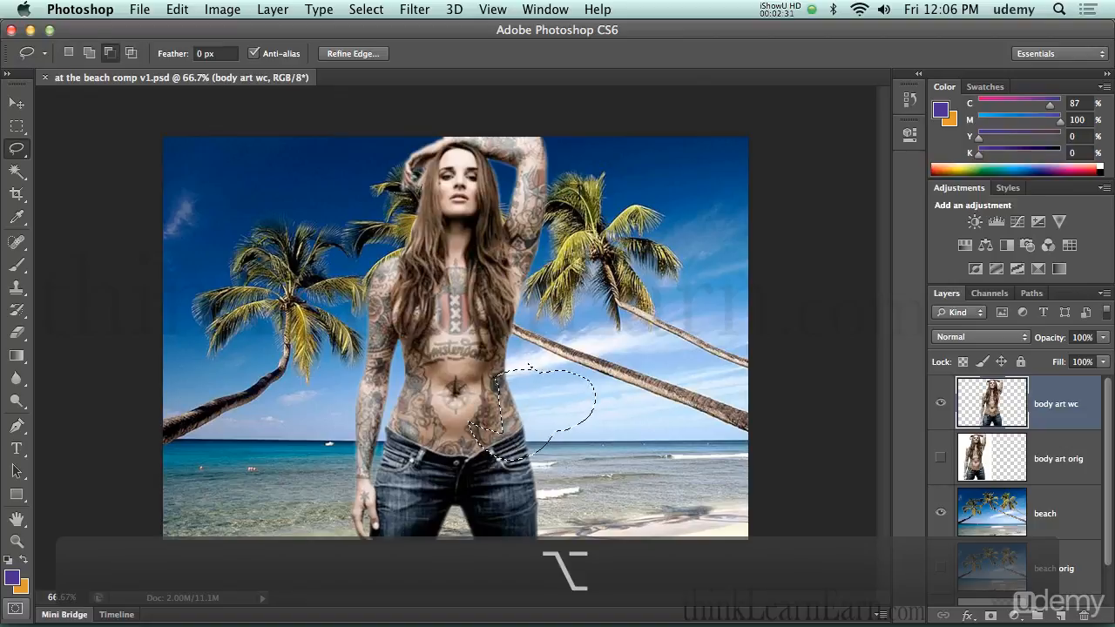
- Intersect the lasso selection with a freehand area over the sky beside the figure, and deselect
key("alt+shift")
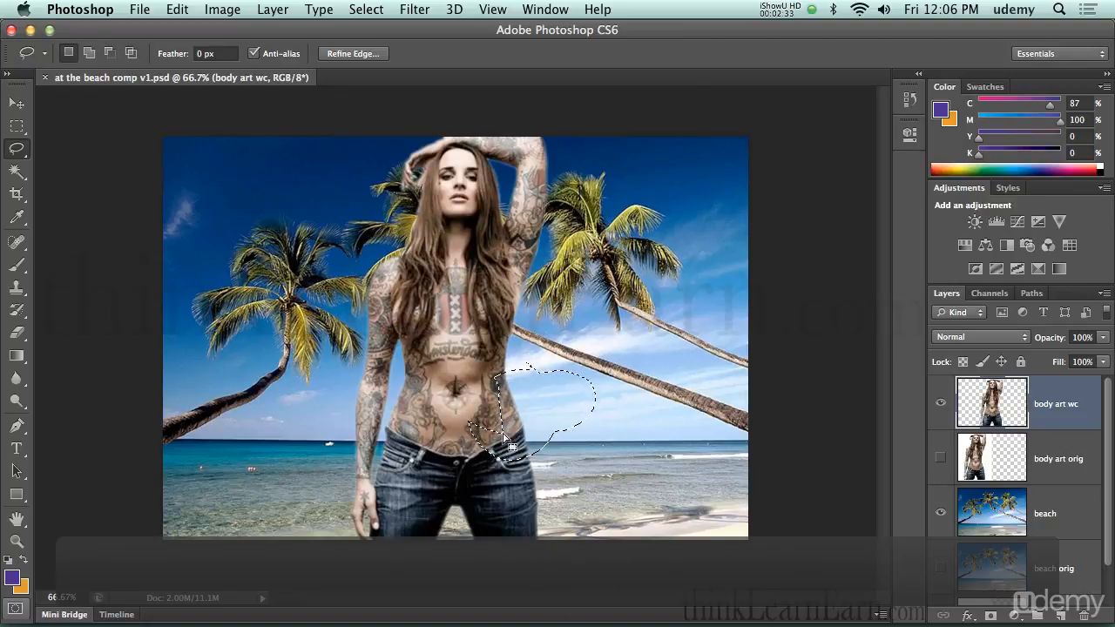
key("alt")
key("alt+shift")
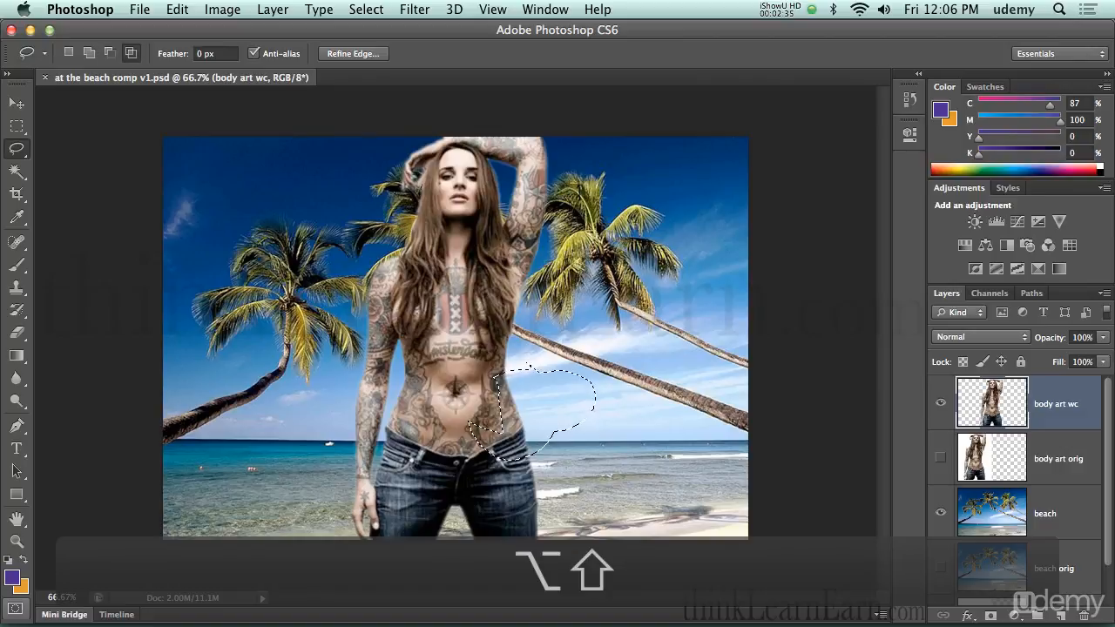
key("alt+shift")
left_click_drag(547, 356, 546, 355)
key("alt+shift")
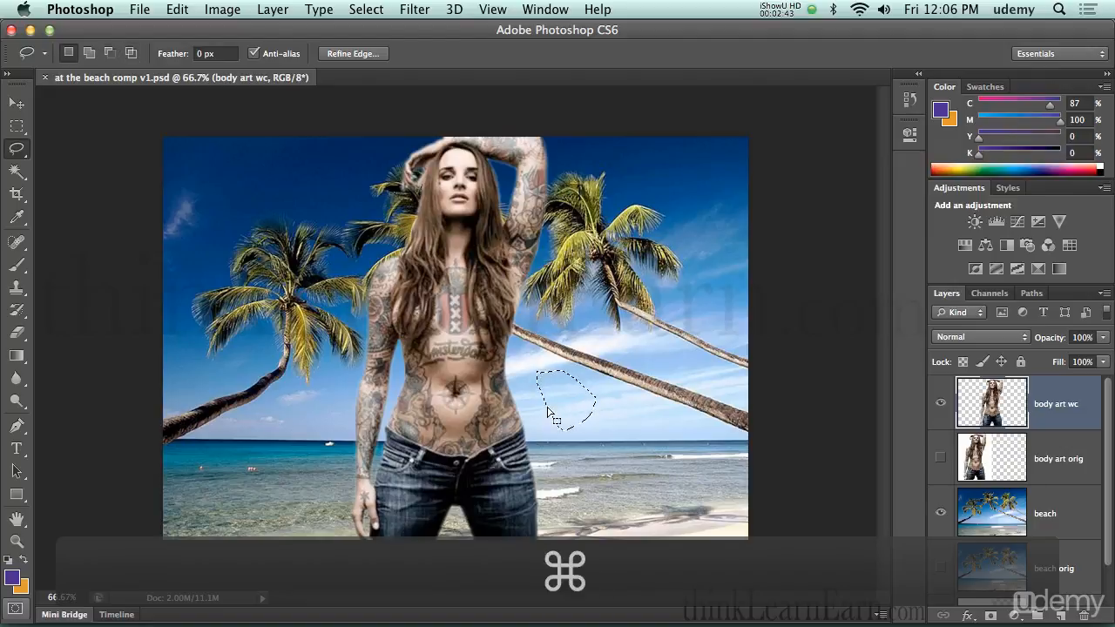
key("super+d")
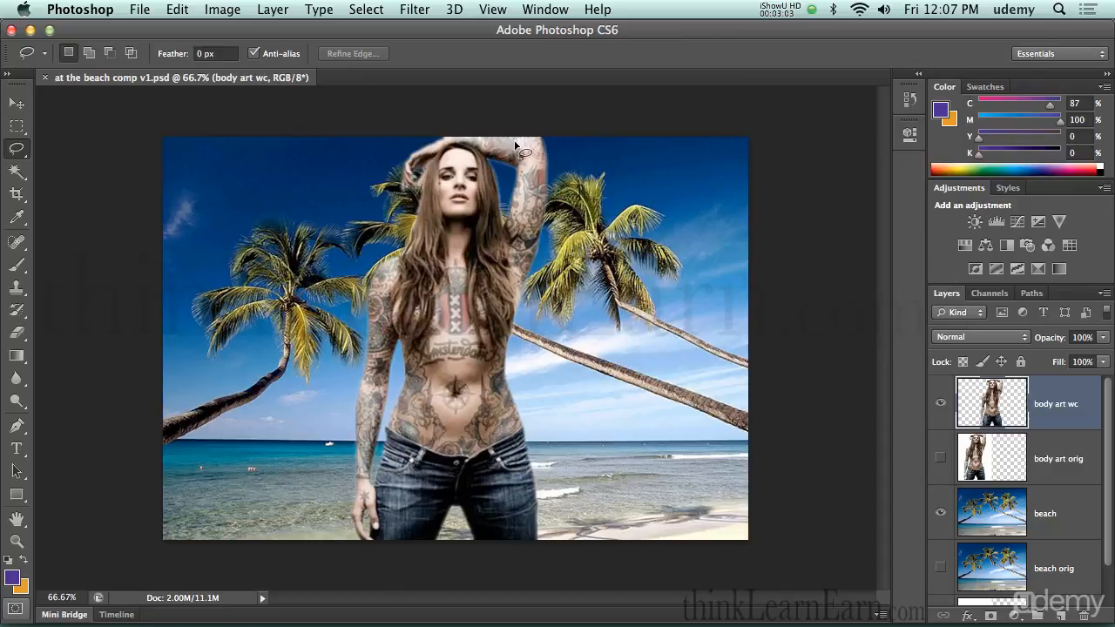
- Try scaling the figure down proportionally with Free Transform, undo the resize, and save the document
key("super+t")
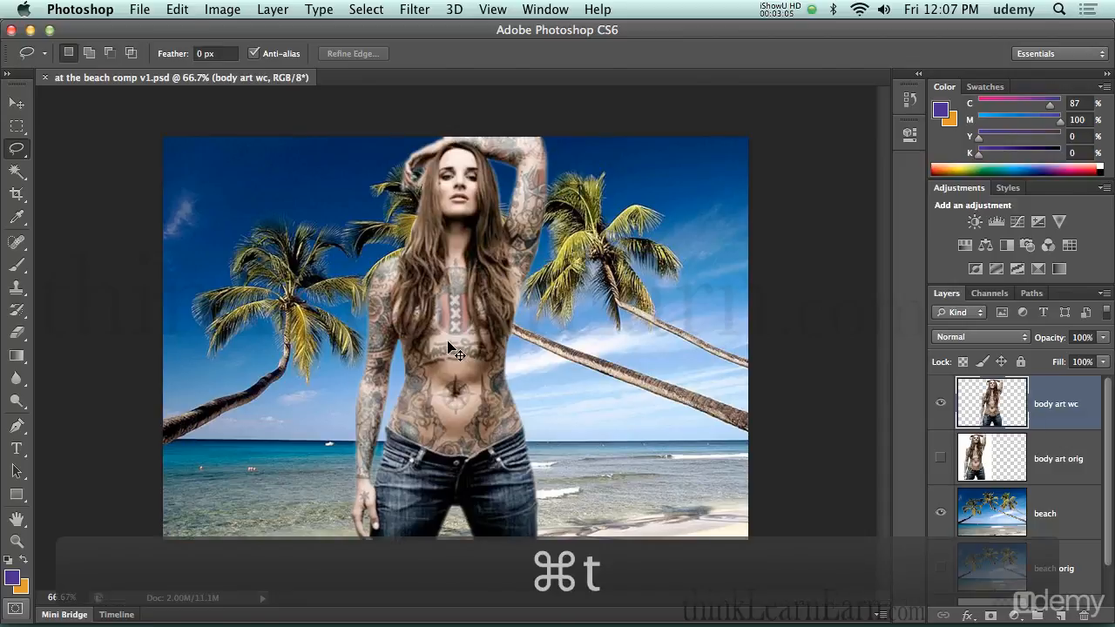
key("shift")
left_click_drag(598, 137, 527, 235)
double_click(492, 253)
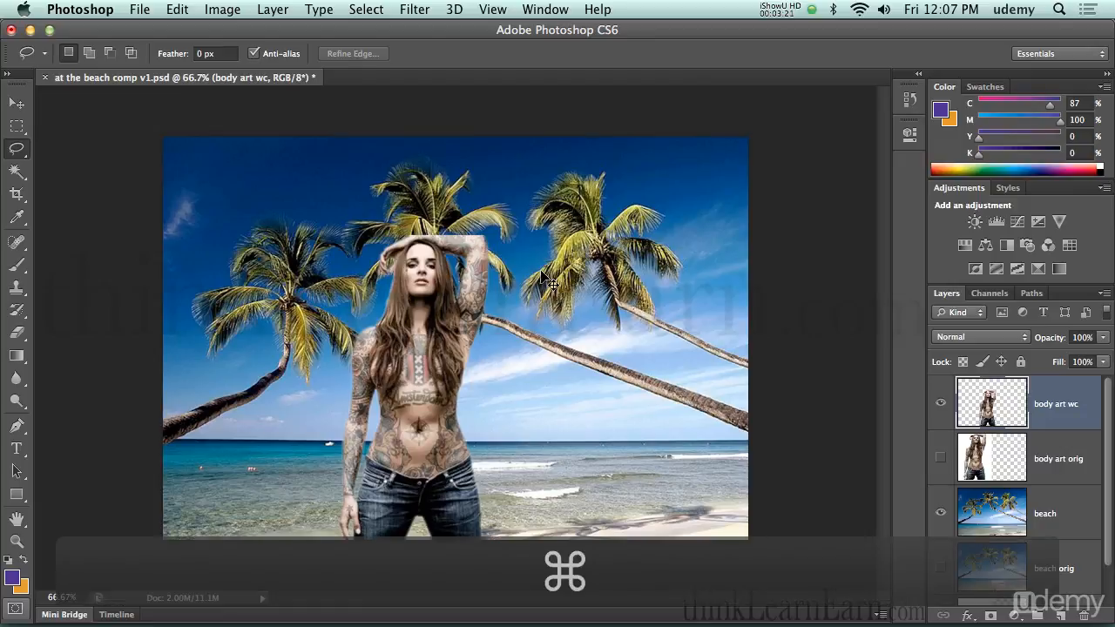
key("super+z")
key("super+s")
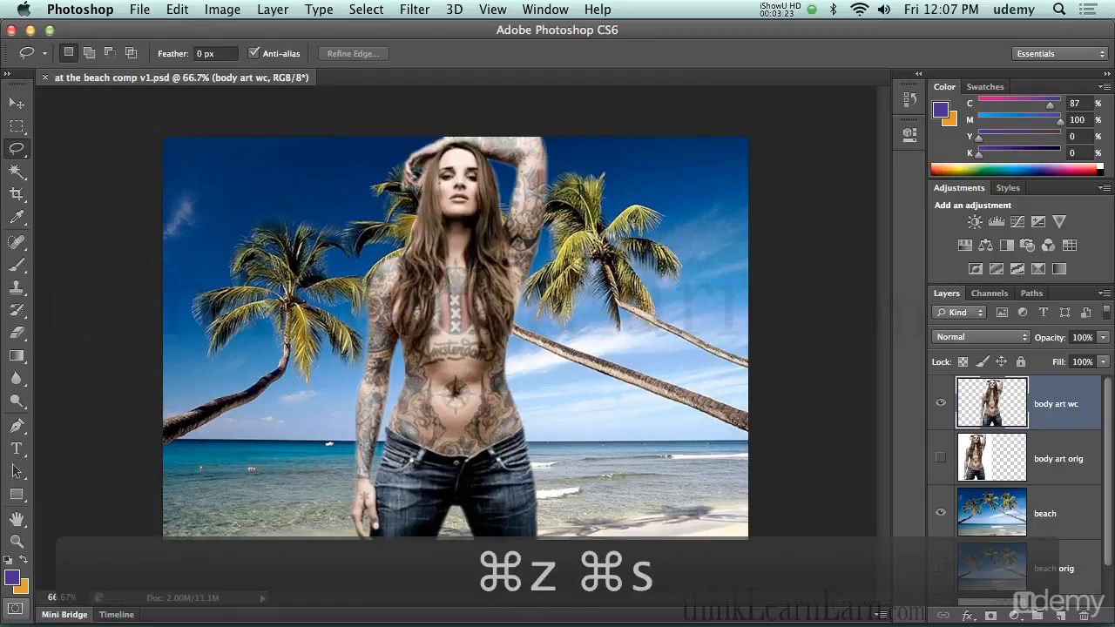